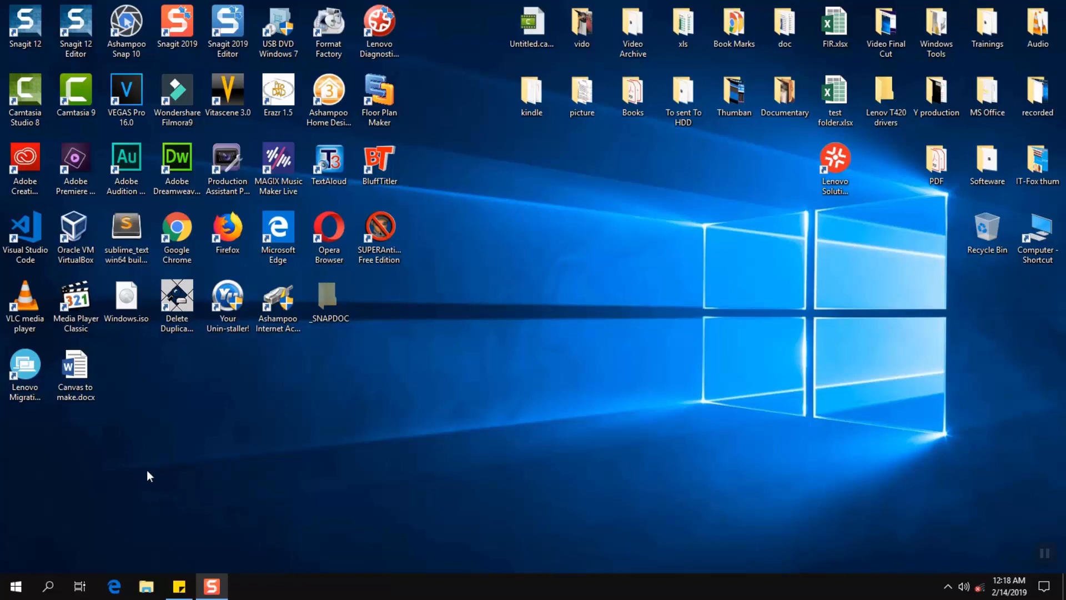
# Open Device Manager and enlarge its window.
pyautogui.click(50, 586)
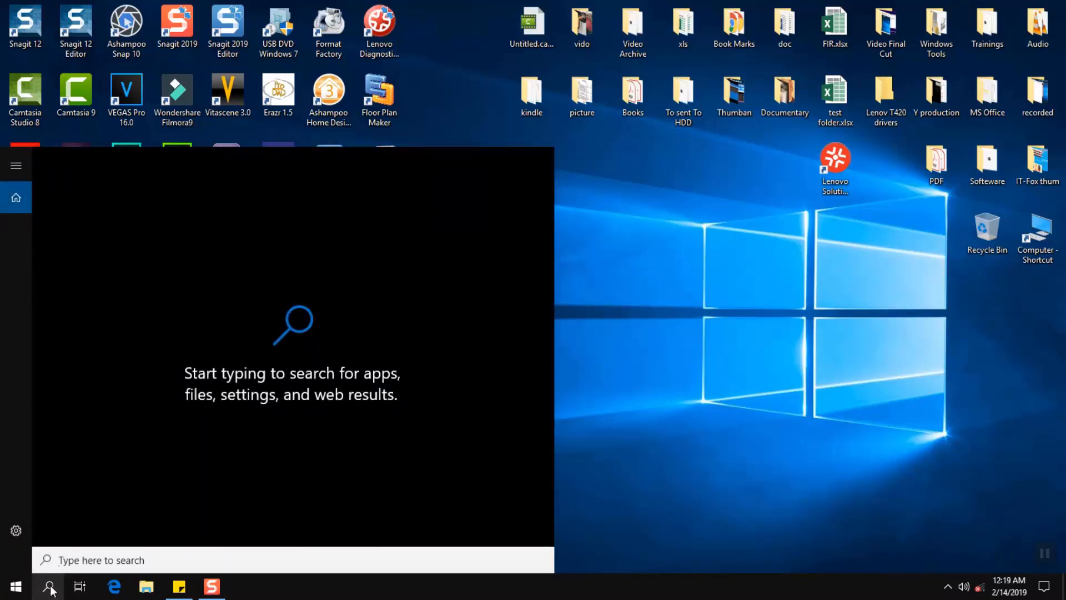
pyautogui.write('device ')
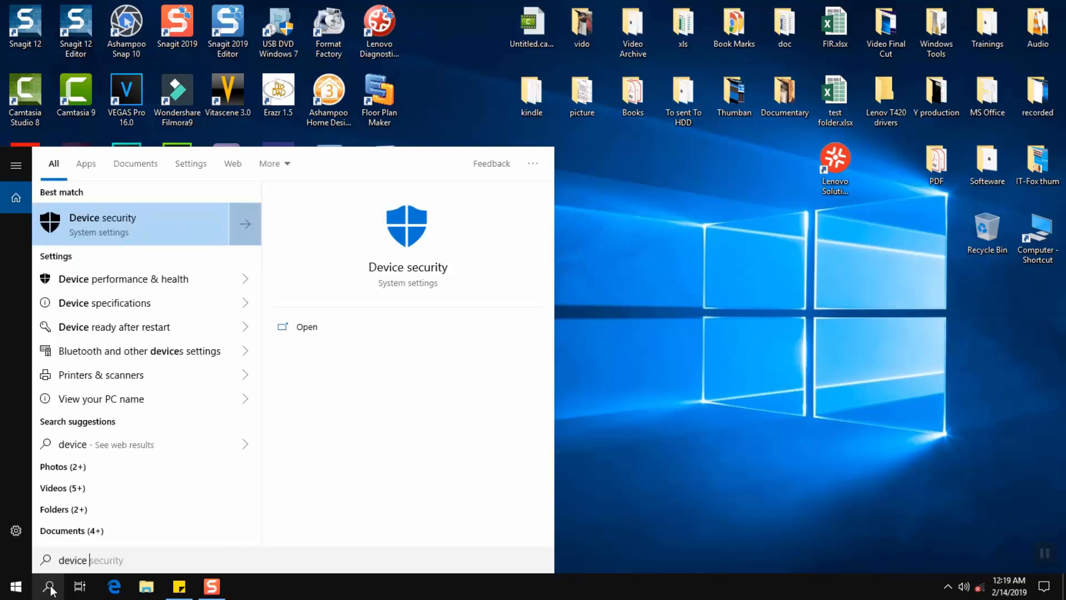
pyautogui.write('manage')
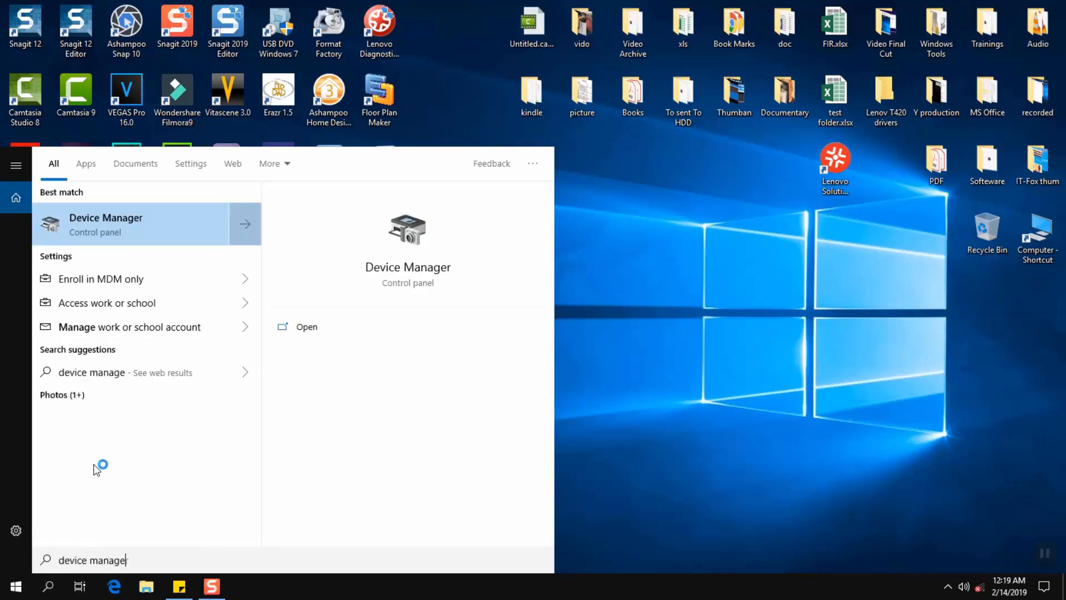
pyautogui.click(113, 224)
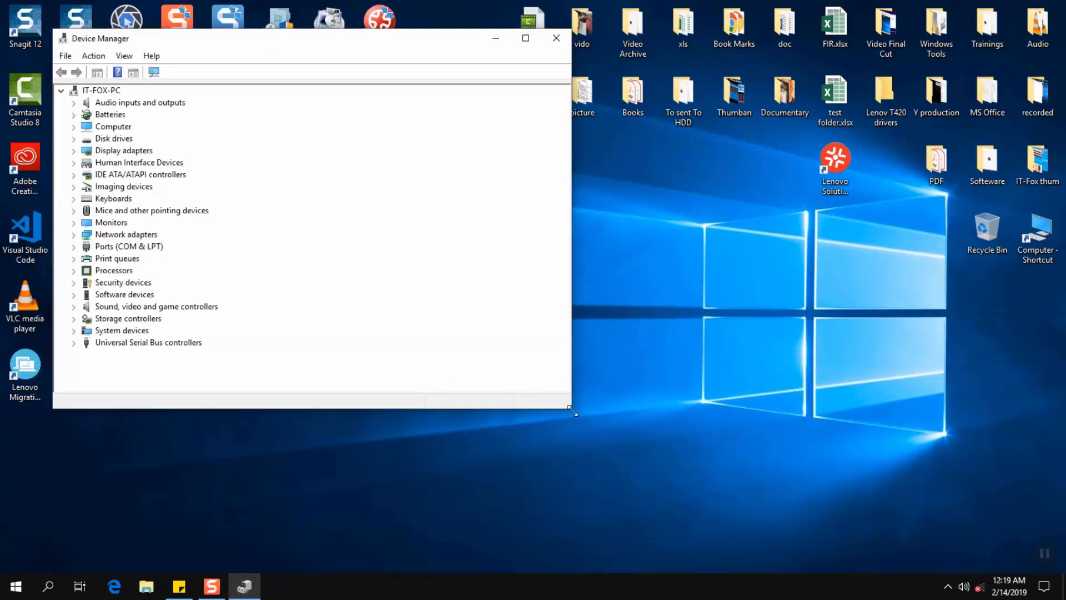
pyautogui.moveTo(572, 411); pyautogui.dragTo(739, 426)
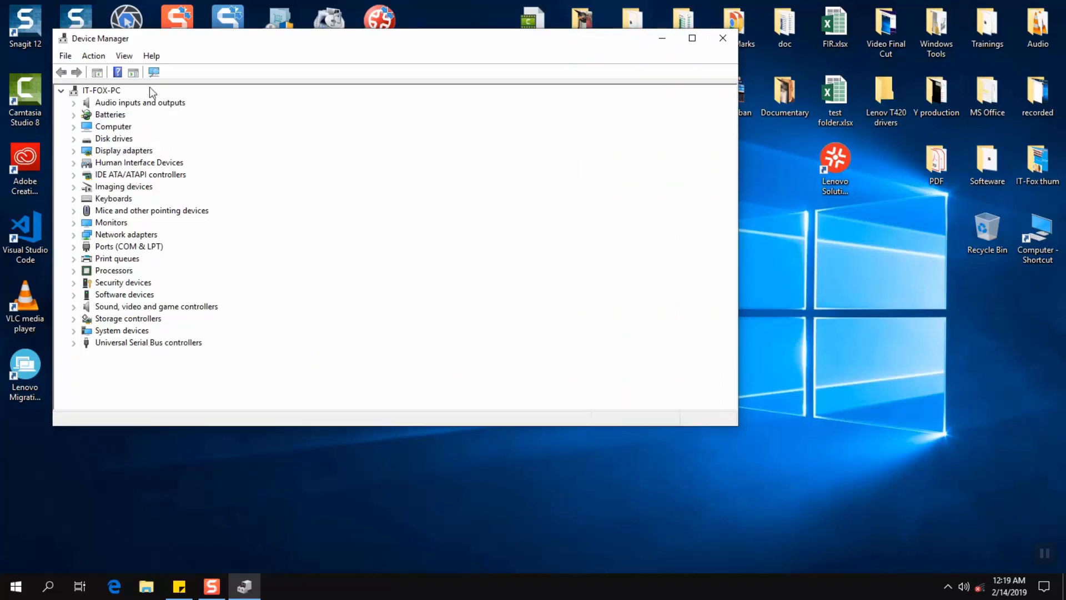
# Inspect the devices under Audio inputs and outputs, and scan the computer for hardware changes.
pyautogui.click(74, 103)
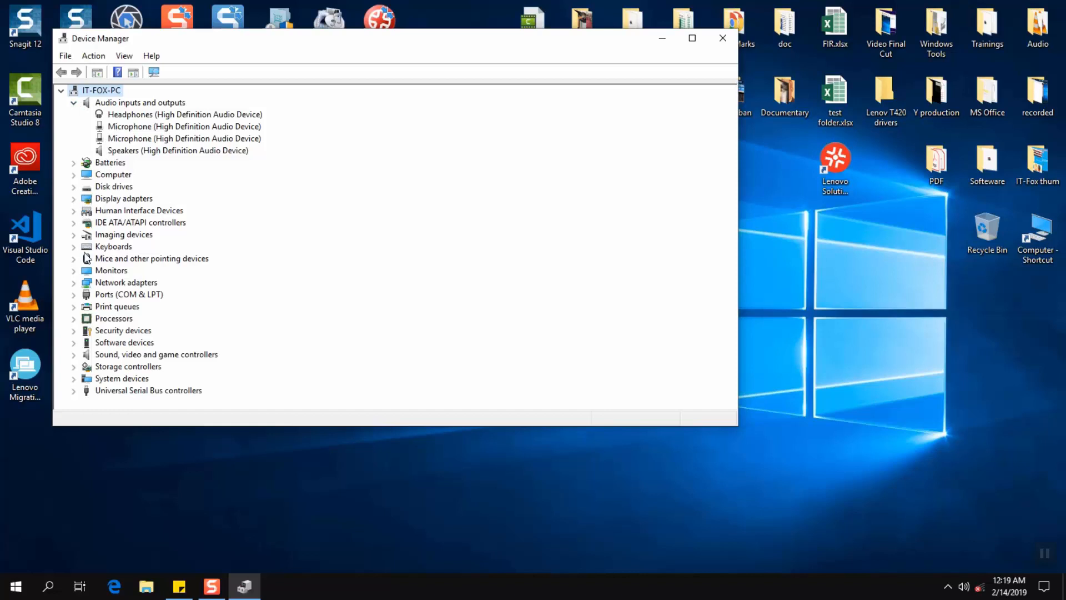
pyautogui.click(73, 104)
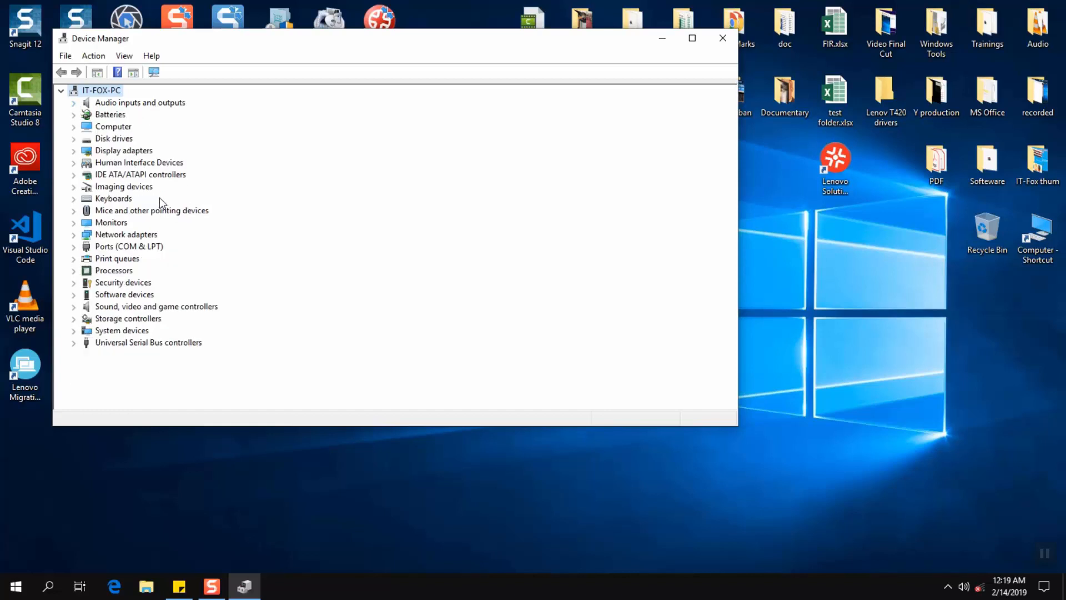
pyautogui.click(154, 72)
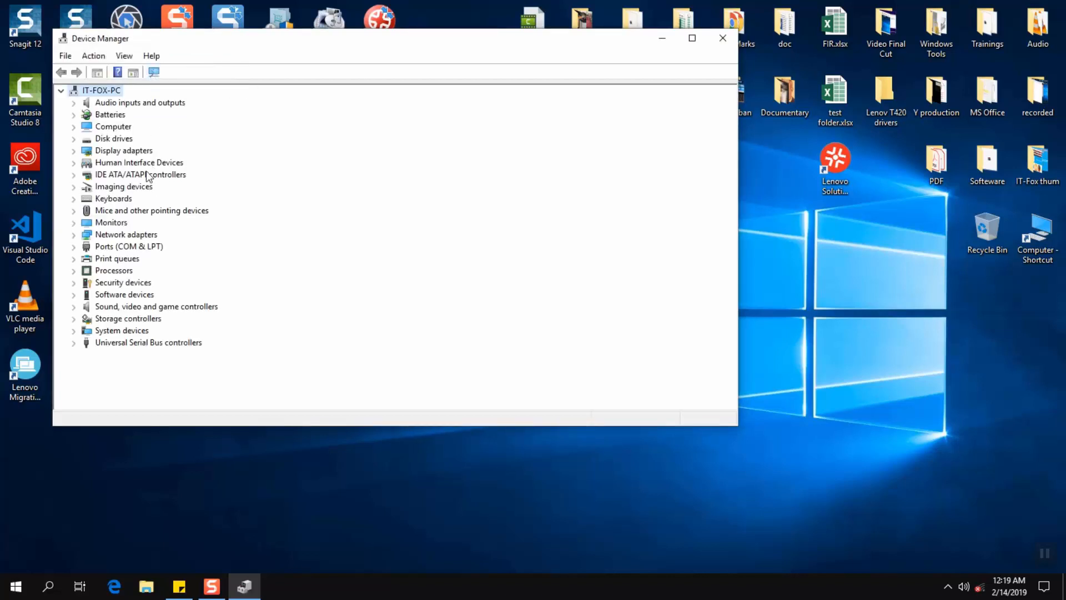
# Start a driver update for the Headphones (High Definition Audio Device) under Audio inputs and outputs.
pyautogui.click(116, 105)
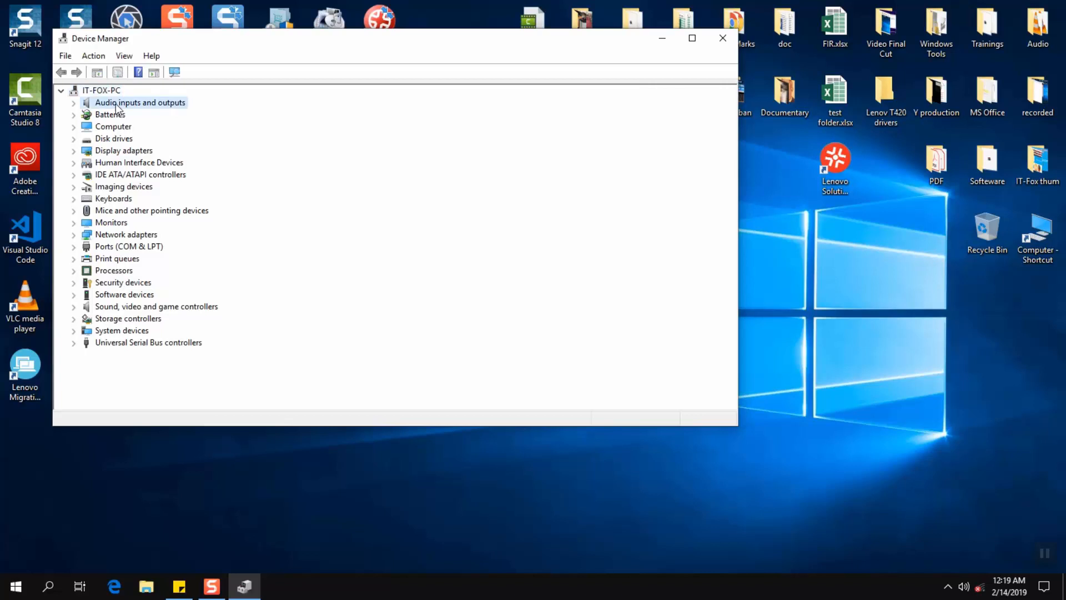
pyautogui.click(74, 103)
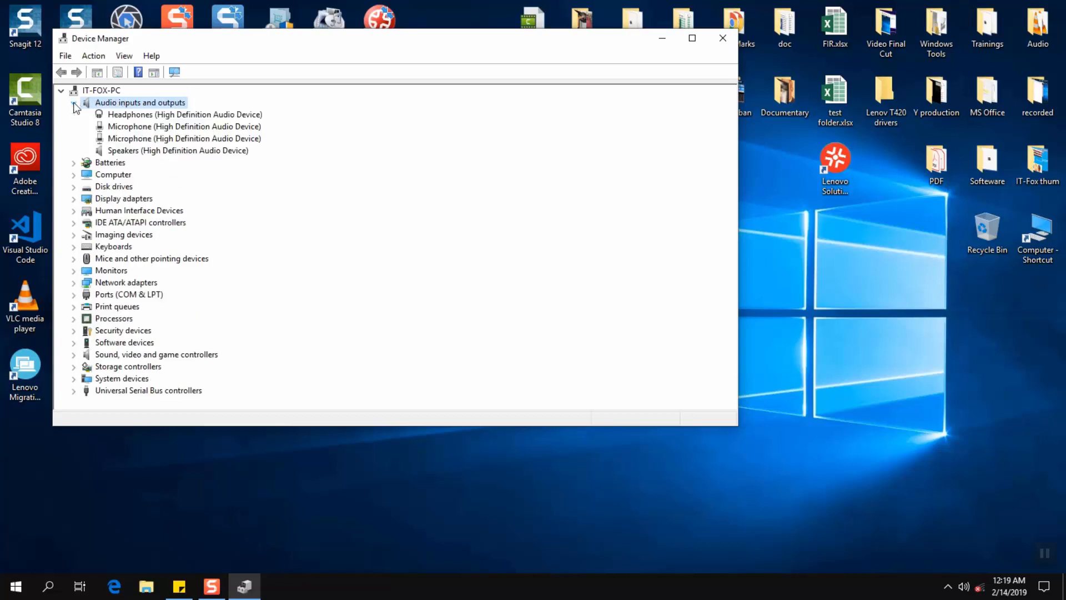
pyautogui.click(115, 117)
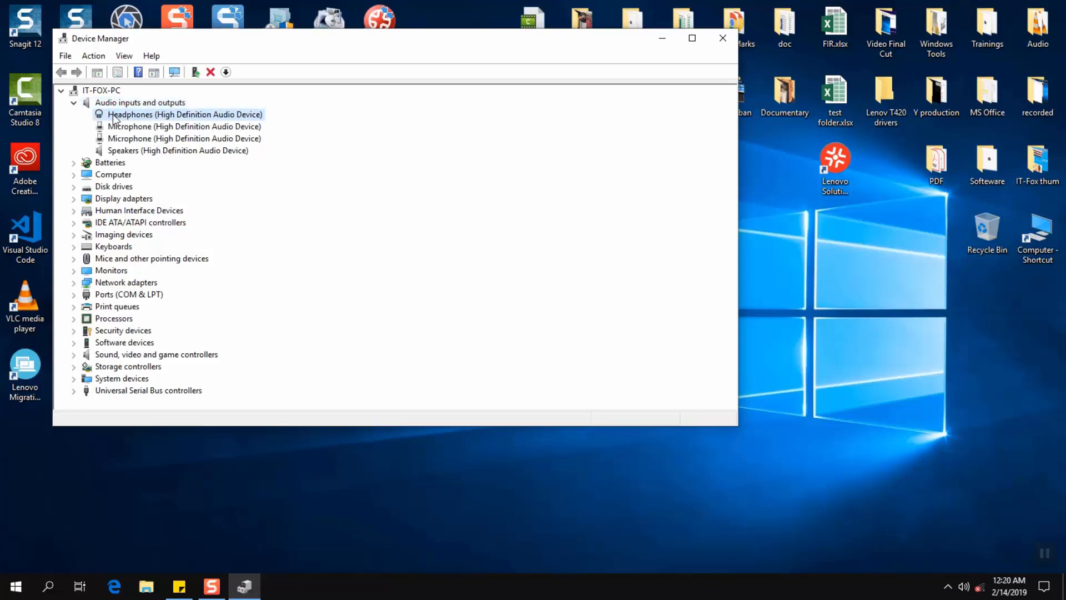
pyautogui.rightClick(153, 118)
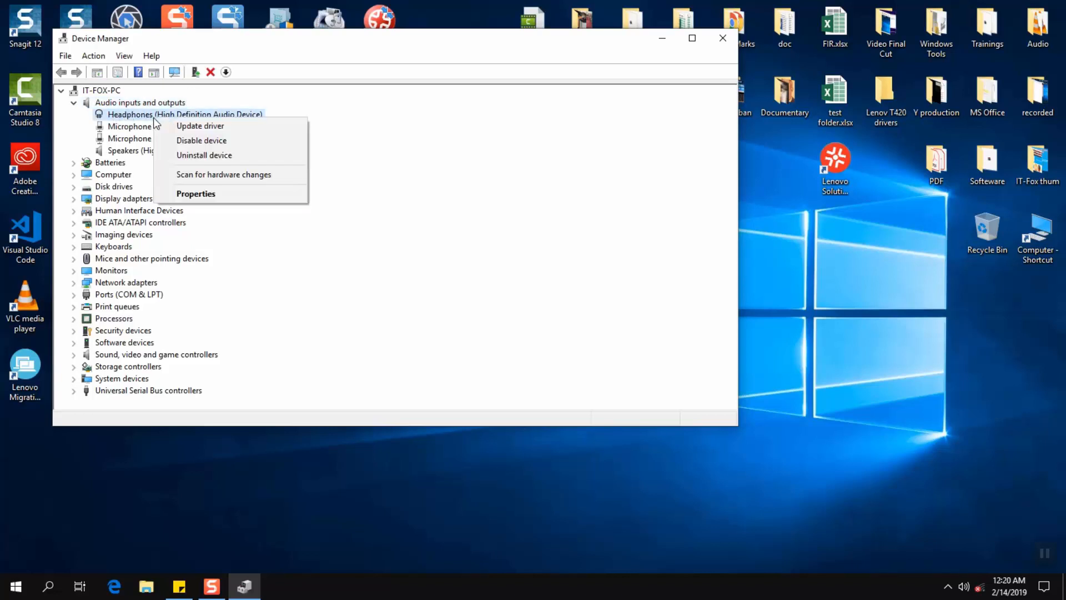
pyautogui.click(186, 126)
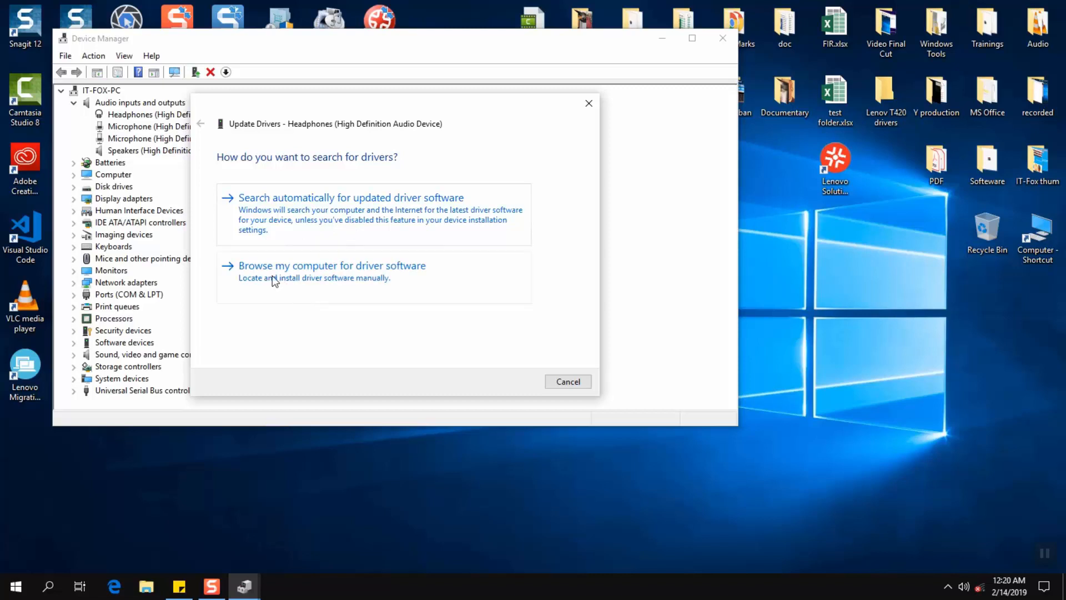
# Try to choose the Lenov T420 drivers folder as the manual driver search location for the headphones.
pyautogui.click(299, 275)
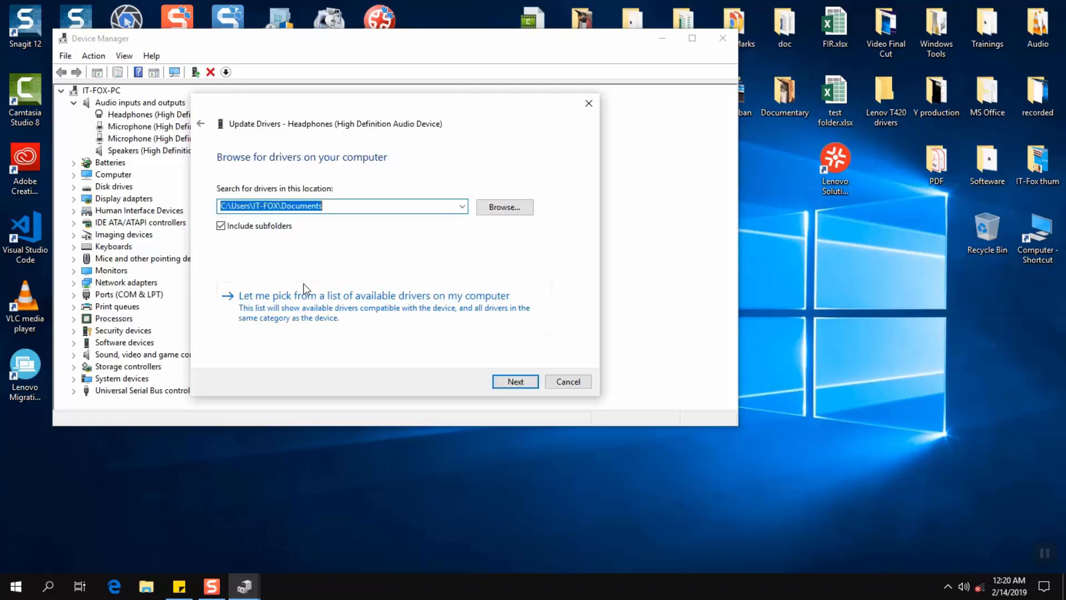
pyautogui.click(503, 209)
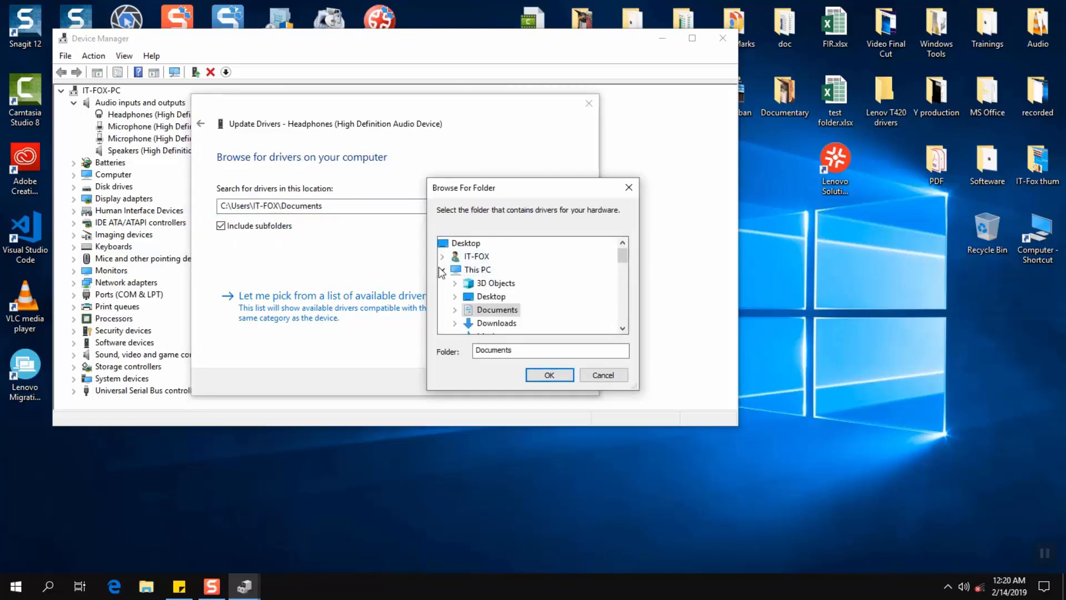
pyautogui.click(443, 270)
pyautogui.click(479, 270)
pyautogui.scroll(-5, 508, 277)
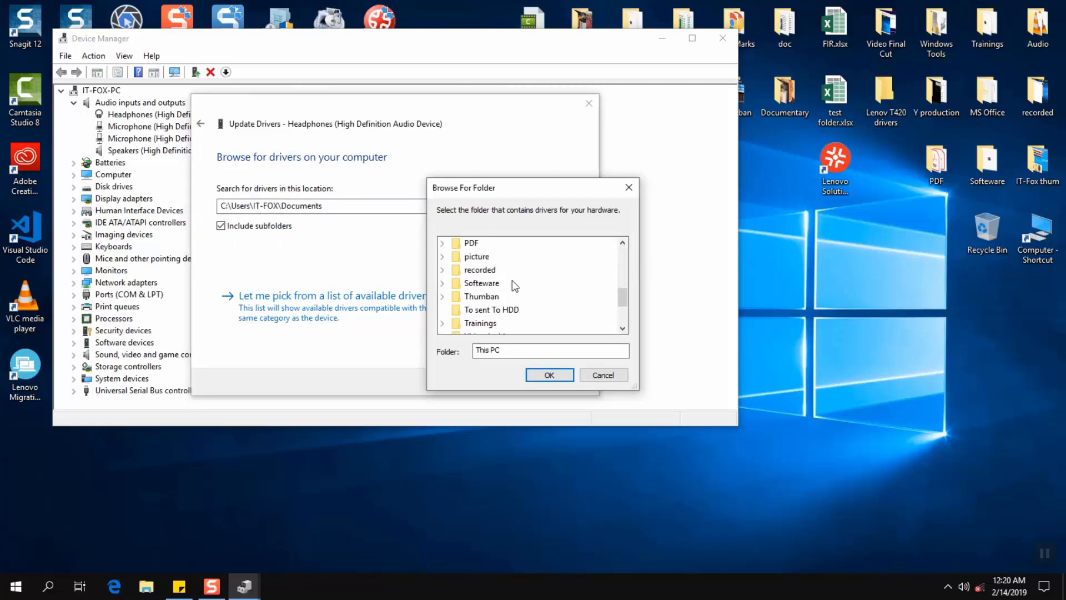
pyautogui.scroll(2, 512, 281)
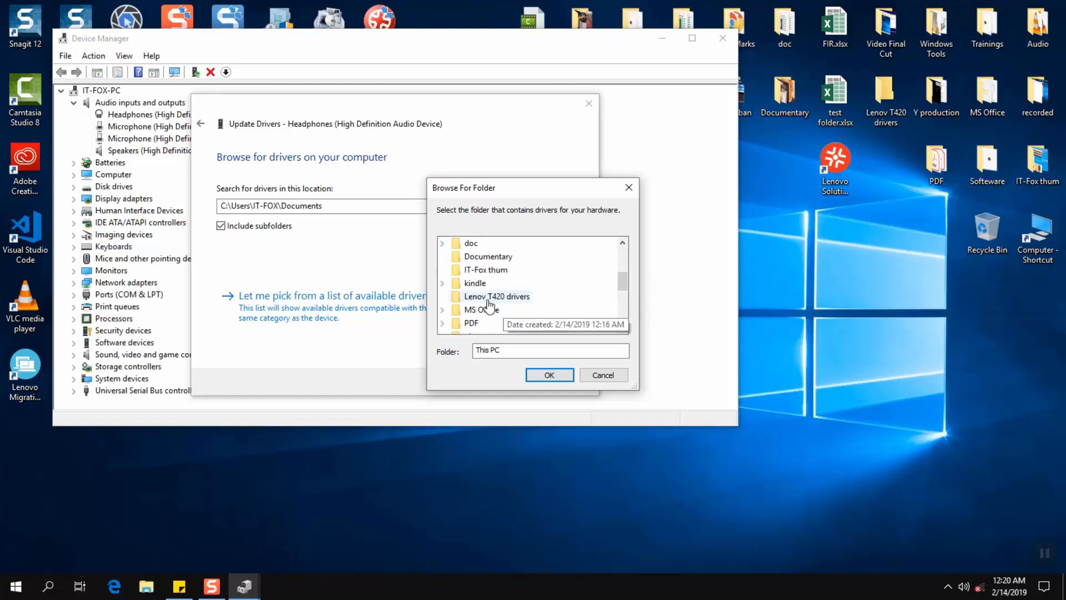
pyautogui.click(489, 301)
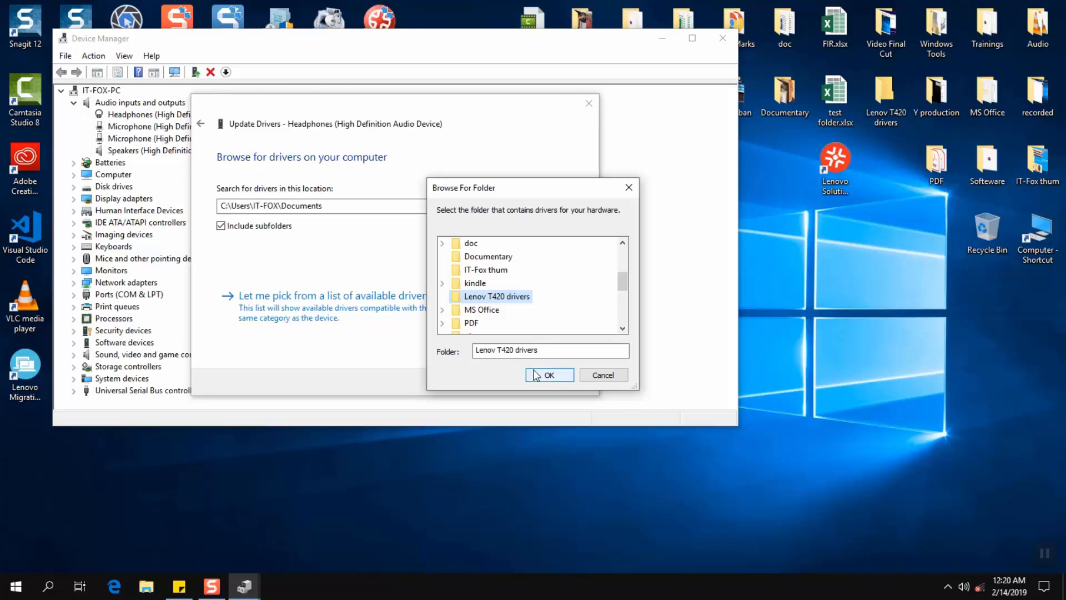
pyautogui.scroll(3, 489, 311)
pyautogui.scroll(-3, 492, 307)
pyautogui.scroll(-3, 491, 307)
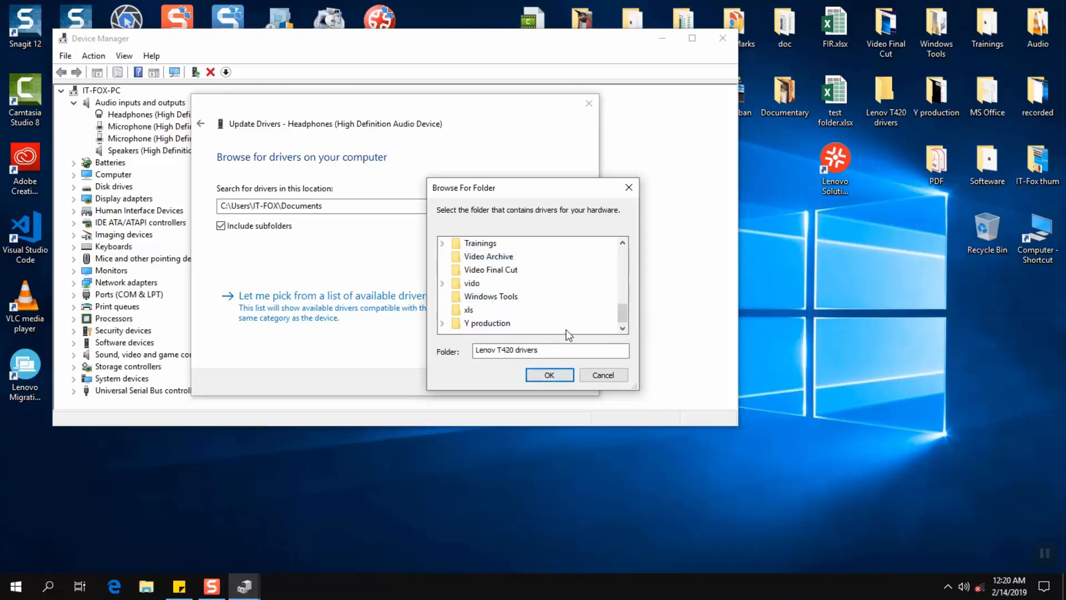
pyautogui.scroll(1, 565, 329)
pyautogui.click(603, 375)
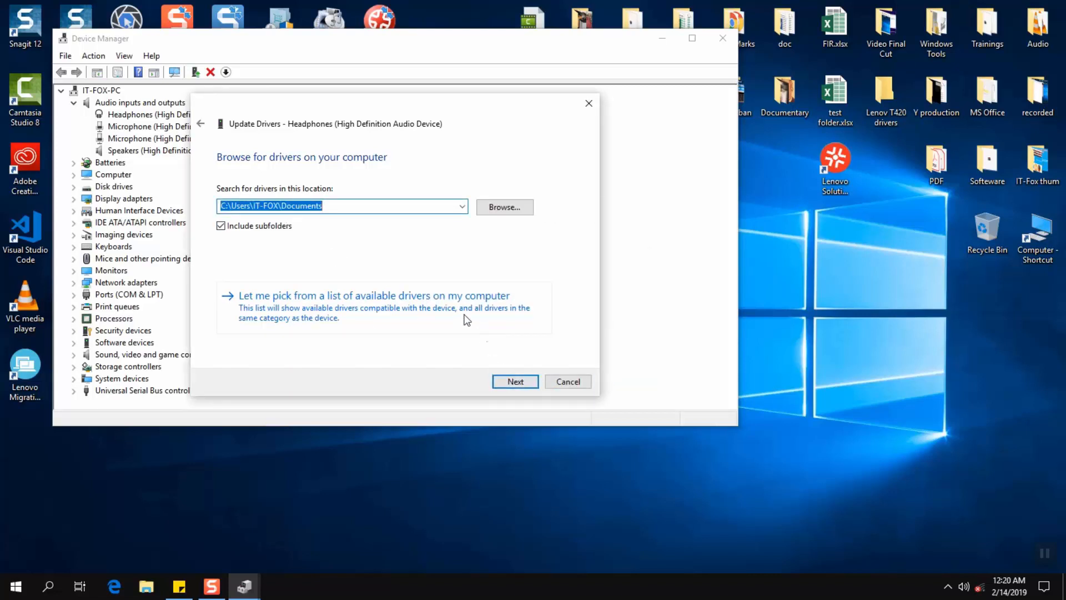
# Search automatically for updated headphone driver software and close the update wizard.
pyautogui.click(201, 124)
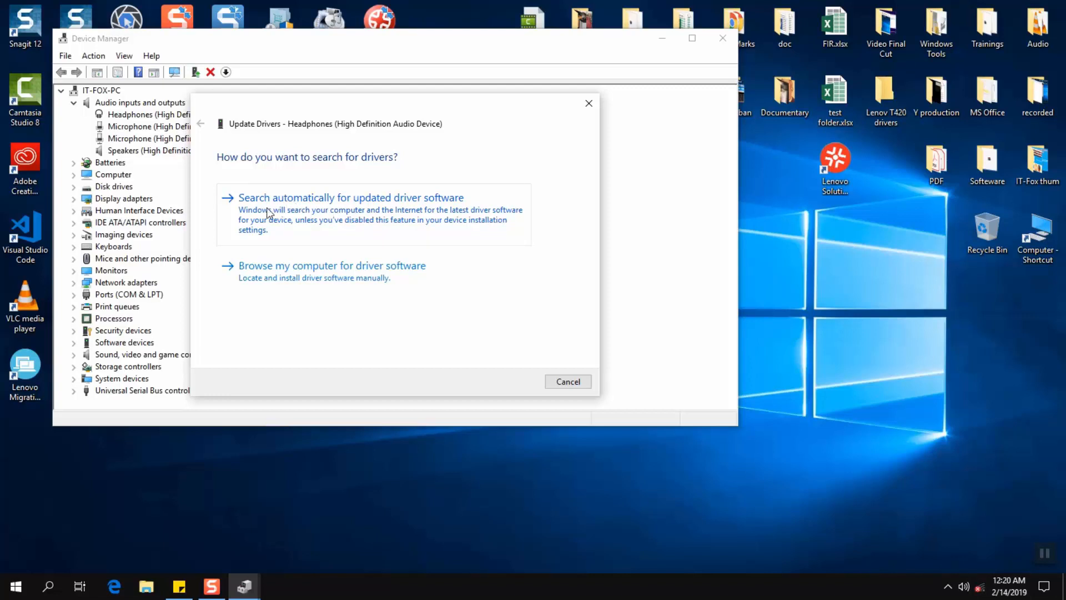
pyautogui.click(377, 214)
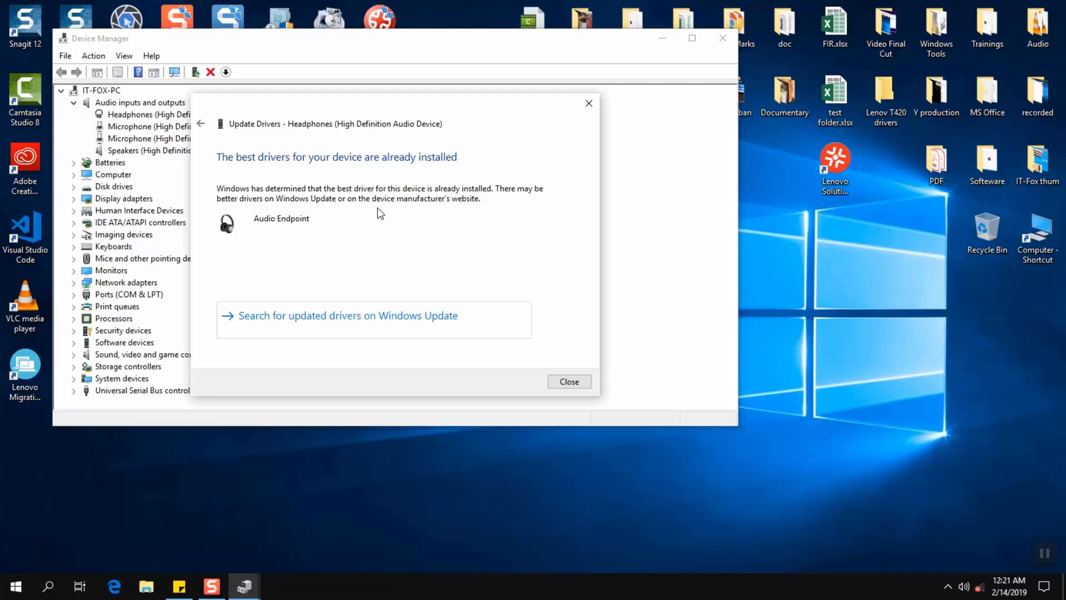
pyautogui.click(587, 104)
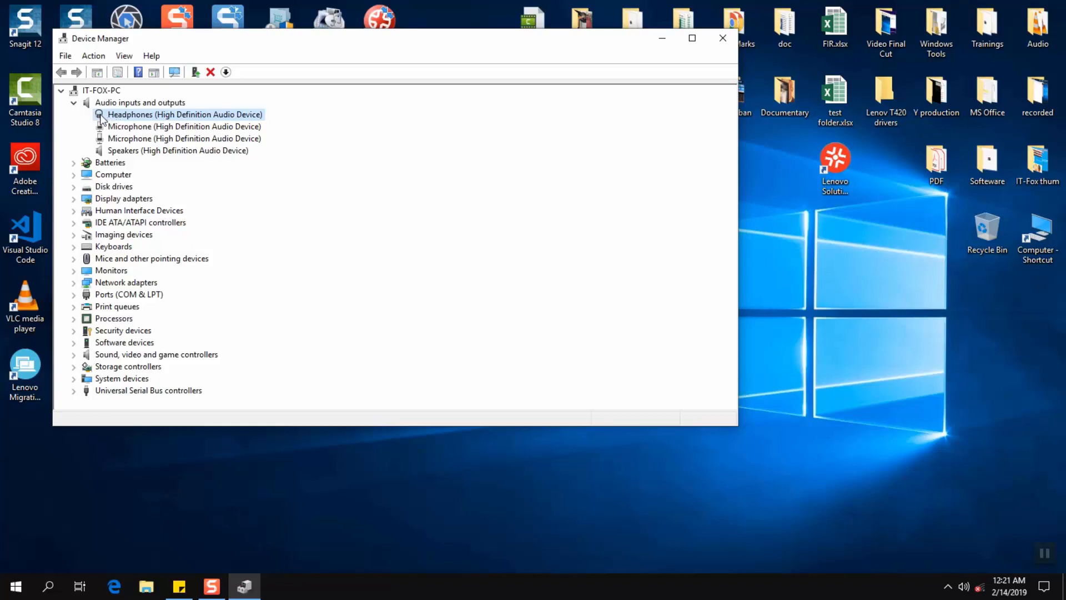
# Open the headphones' properties and view the driver information.
pyautogui.rightClick(136, 117)
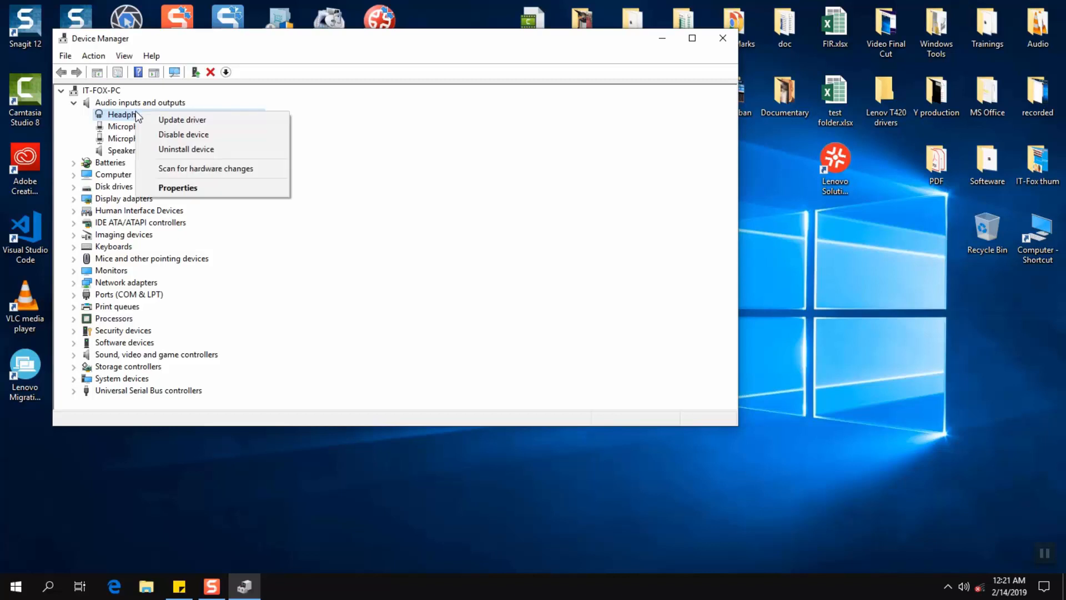
pyautogui.click(177, 189)
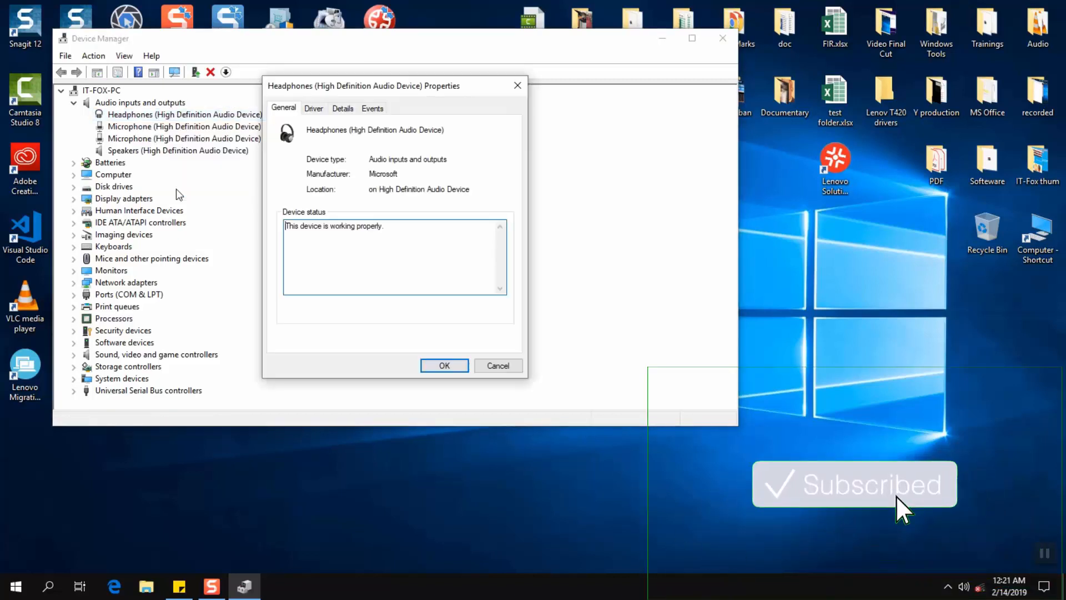
pyautogui.click(315, 109)
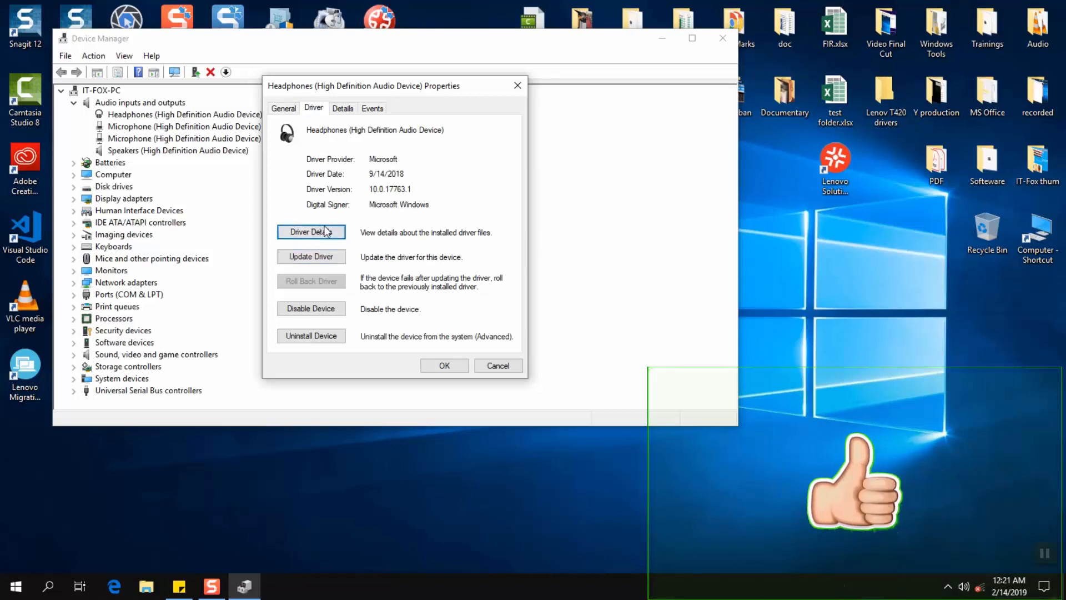
# Show the headphones' Compatible Ids in the property details and look through the other available properties.
pyautogui.click(333, 108)
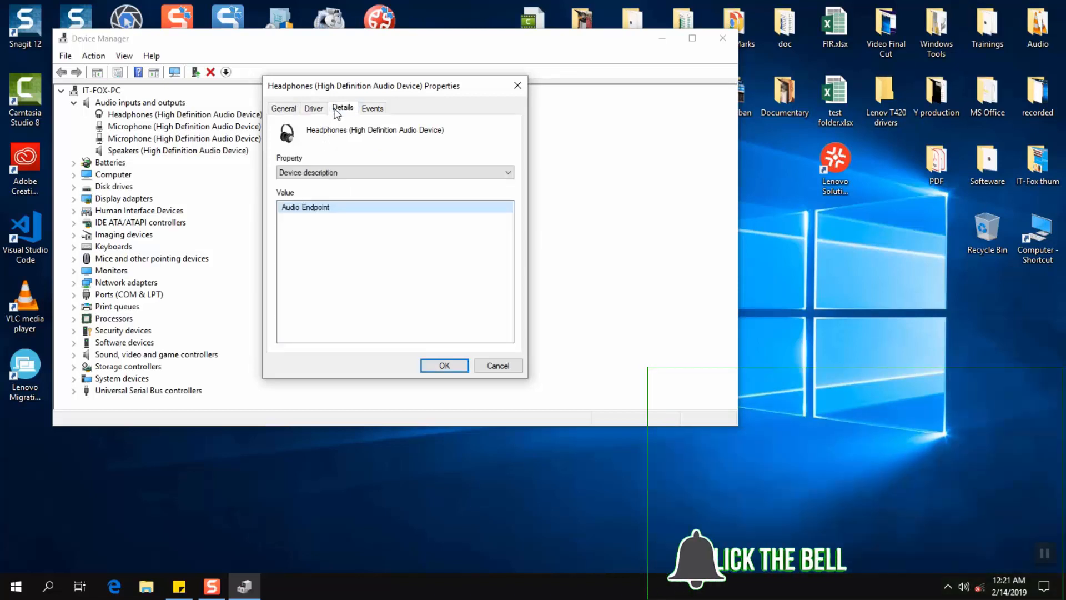
pyautogui.click(338, 174)
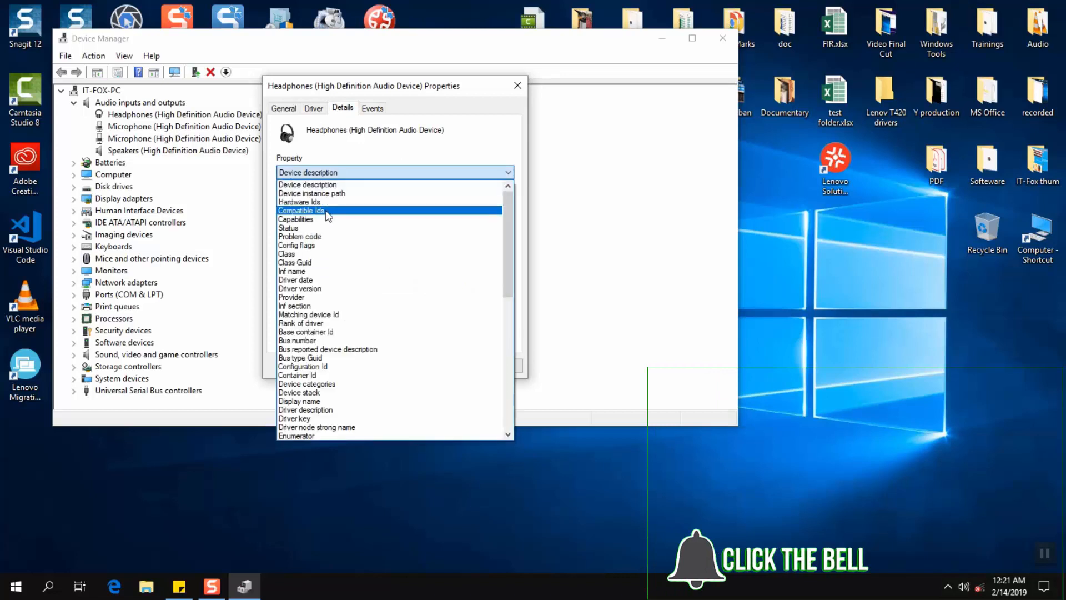
pyautogui.click(325, 210)
pyautogui.click(325, 174)
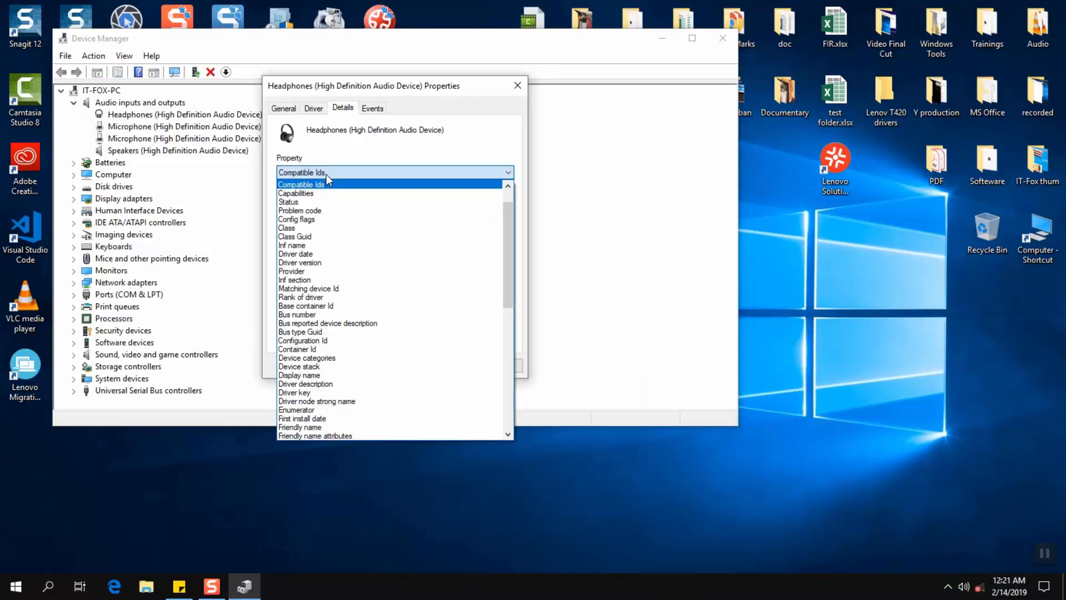
pyautogui.scroll(1, 356, 232)
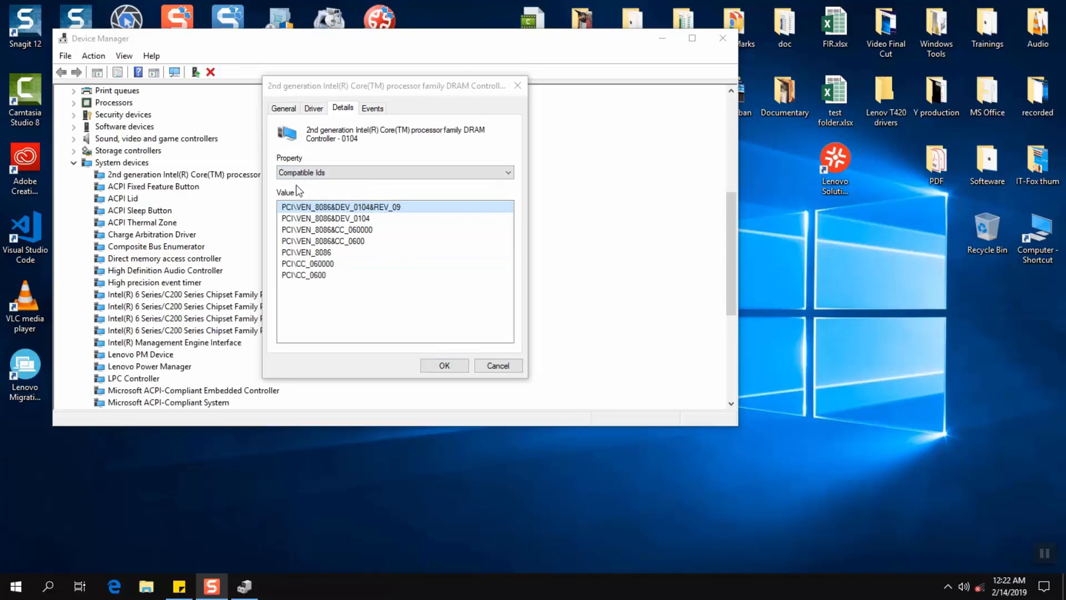
# Copy the DRAM controller's first Compatible Ids value, and then copy its first Hardware Ids value.
pyautogui.rightClick(356, 208)
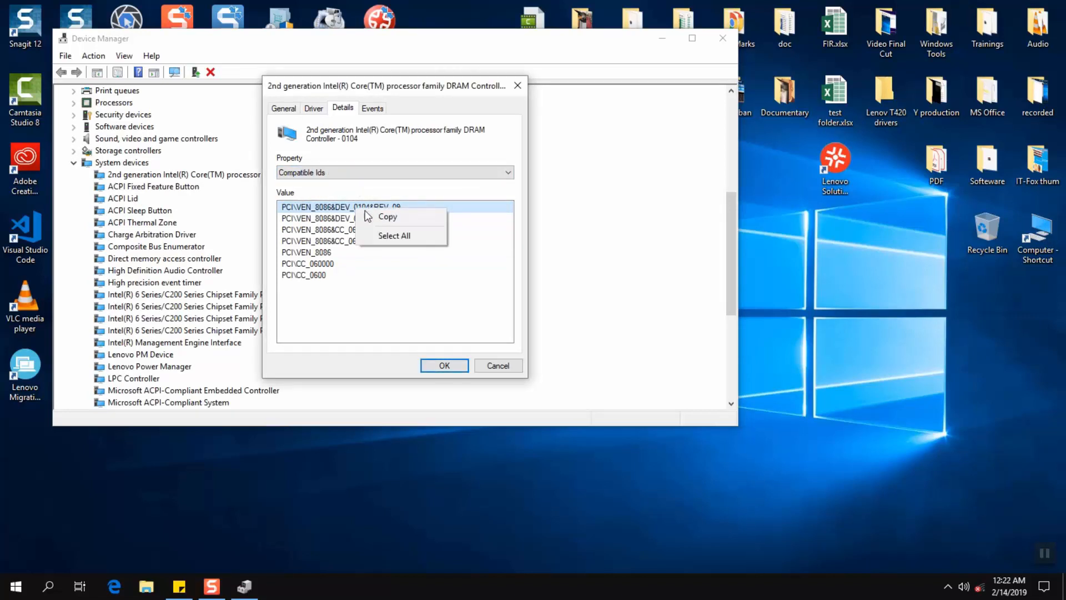
pyautogui.click(393, 222)
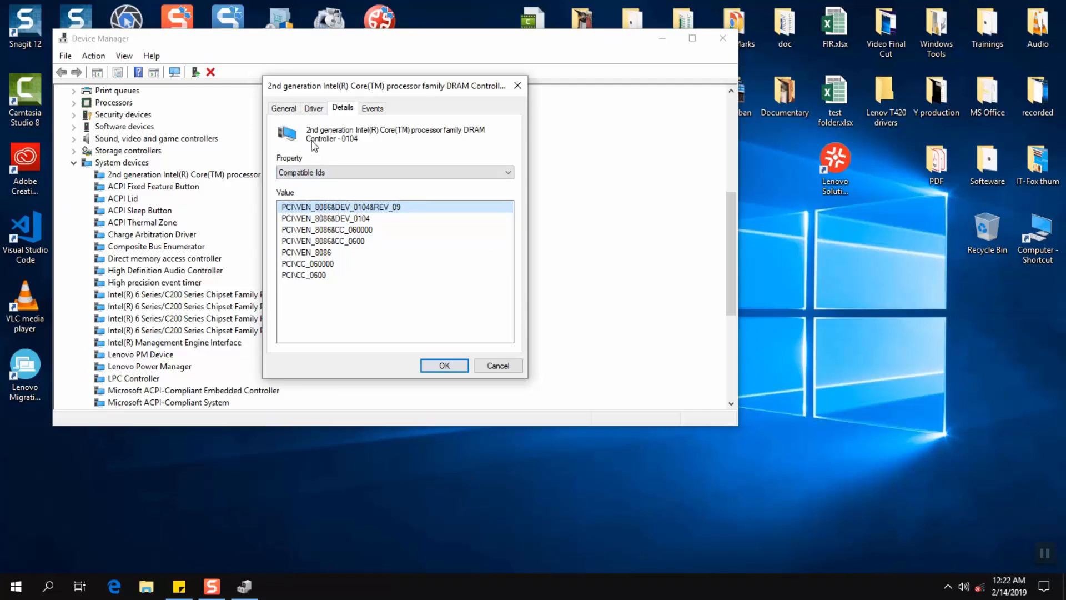
pyautogui.click(315, 173)
pyautogui.scroll(1, 326, 216)
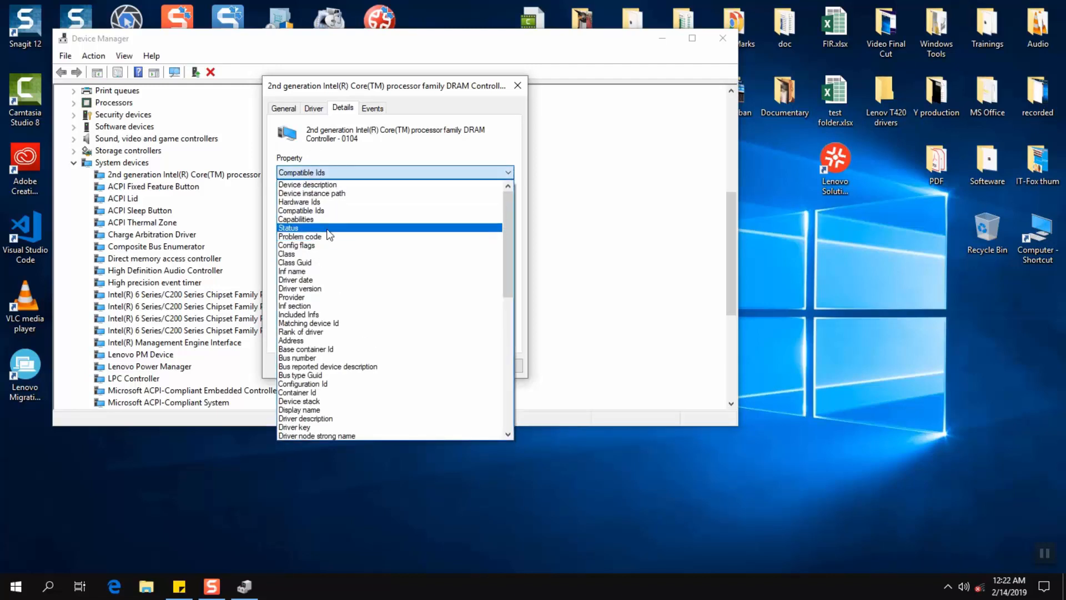
pyautogui.click(315, 204)
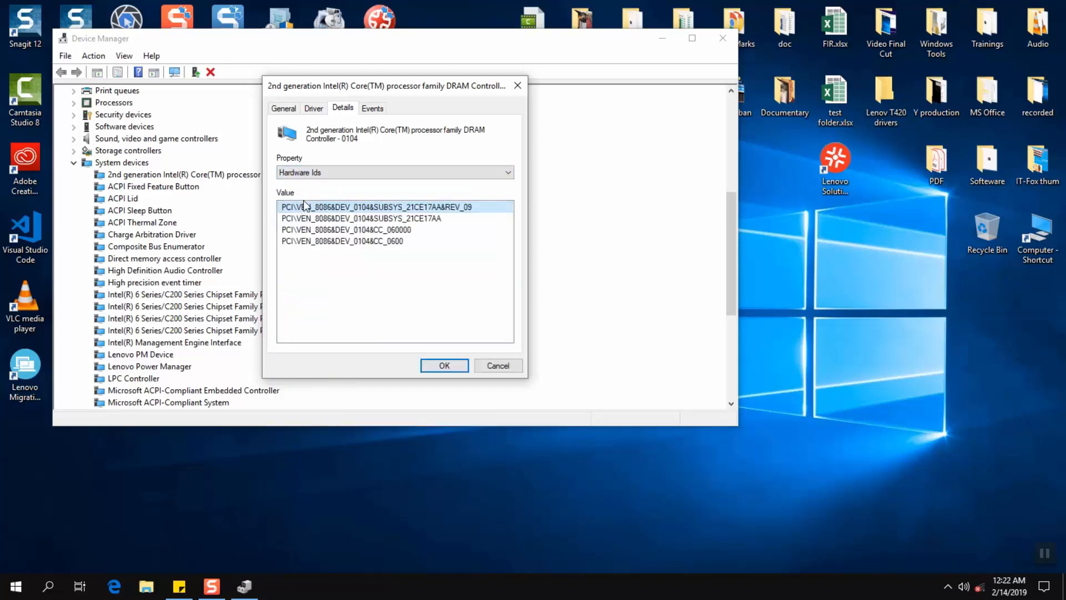
pyautogui.rightClick(307, 208)
pyautogui.click(328, 214)
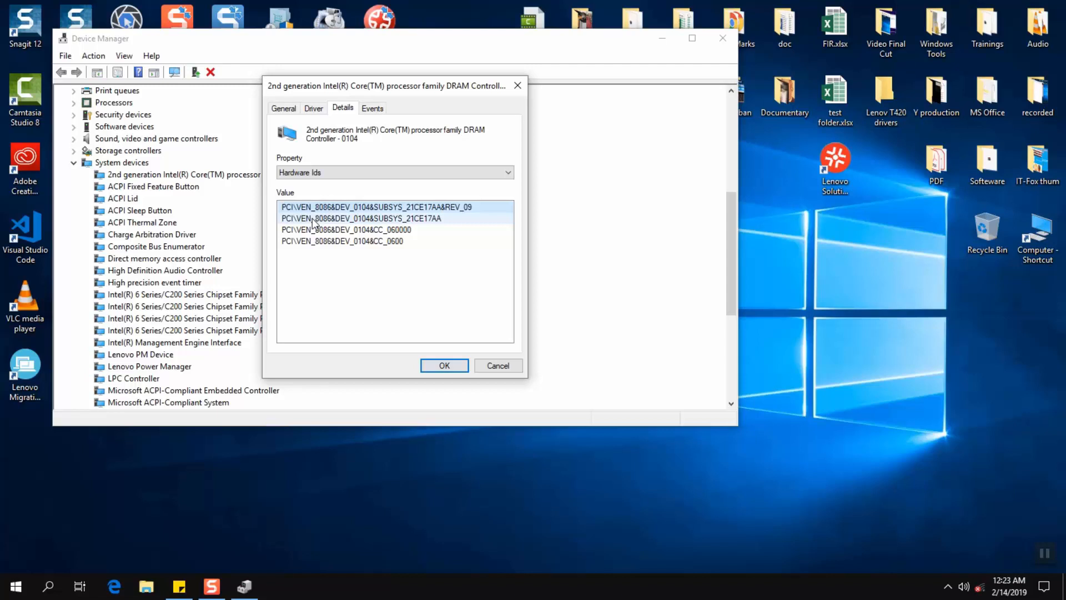
# View the DRAM controller's driver information and close its properties.
pyautogui.click(314, 109)
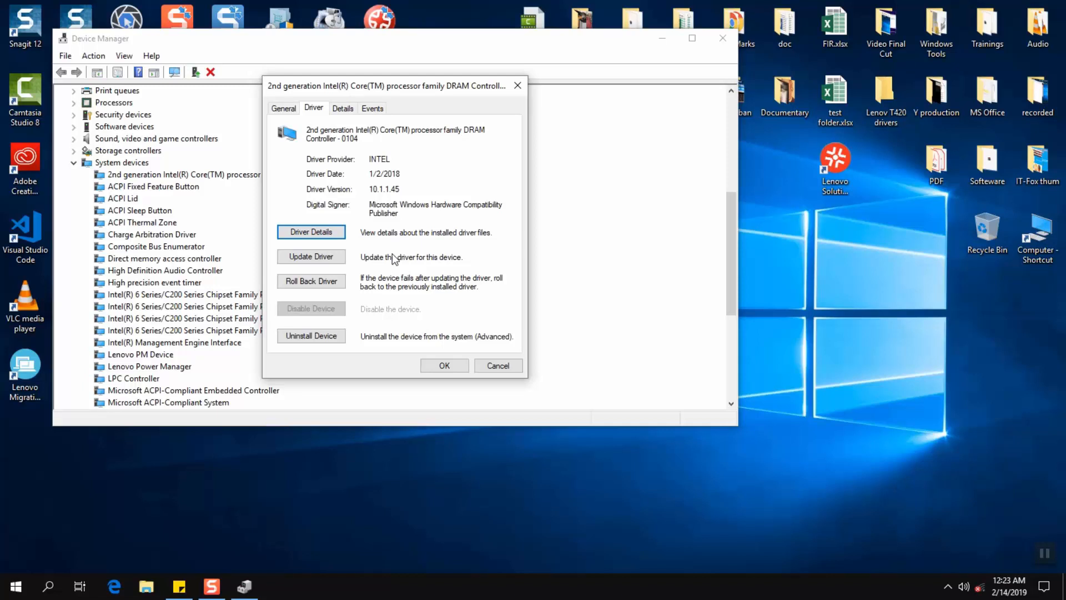
pyautogui.click(518, 85)
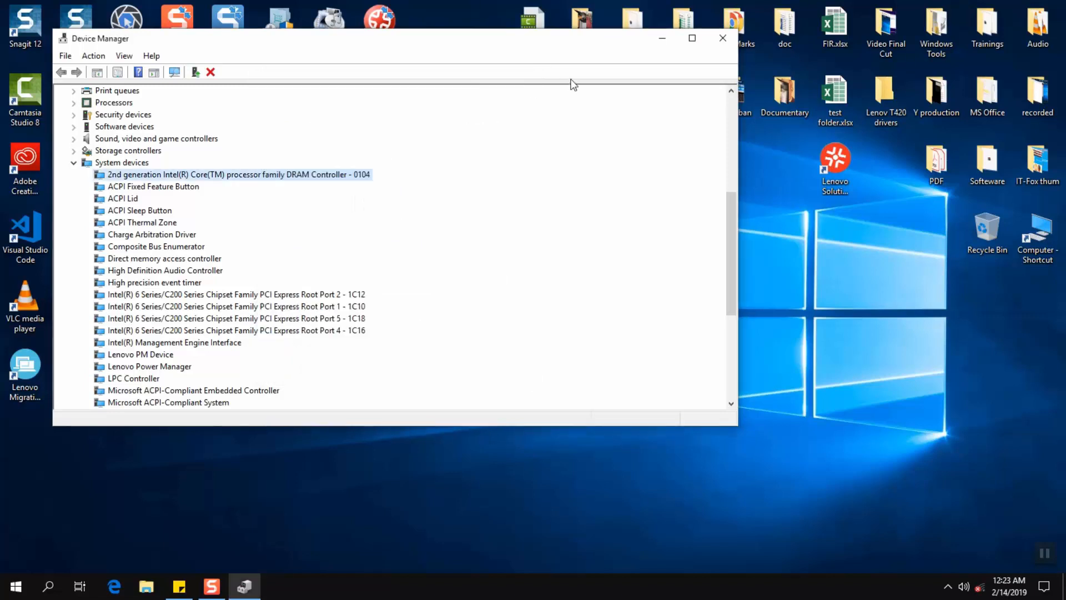